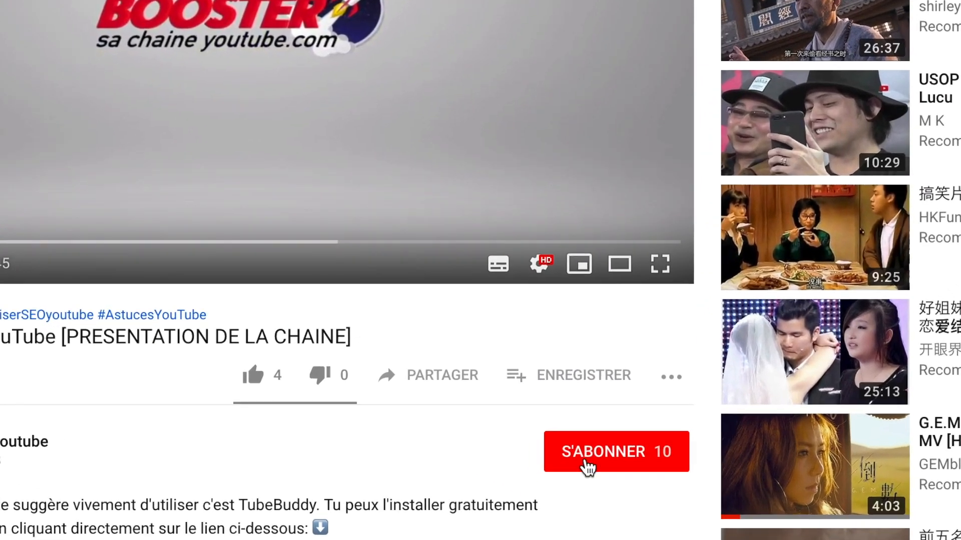
Step: Subscribe to the channel with the notification bell on and like its presentation video
click(584, 462)
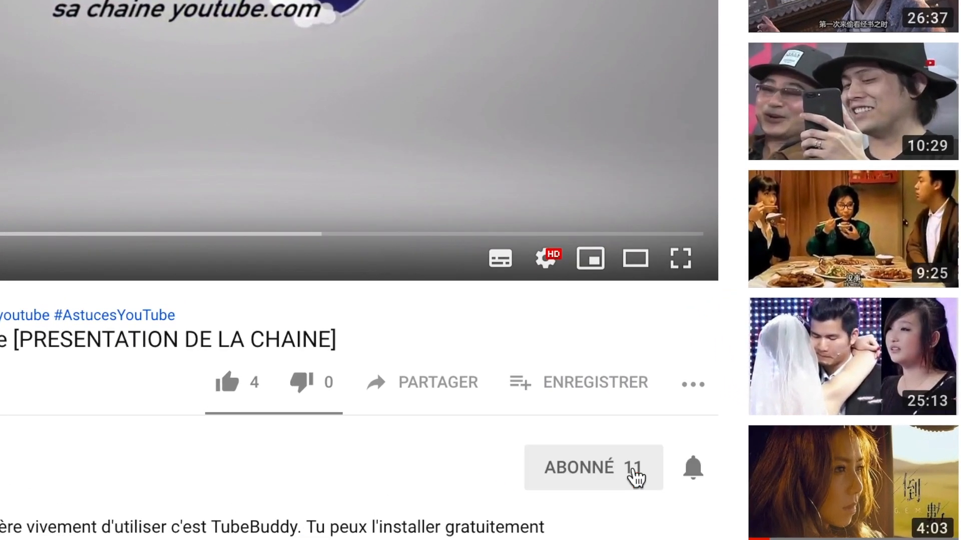
click(699, 473)
click(220, 396)
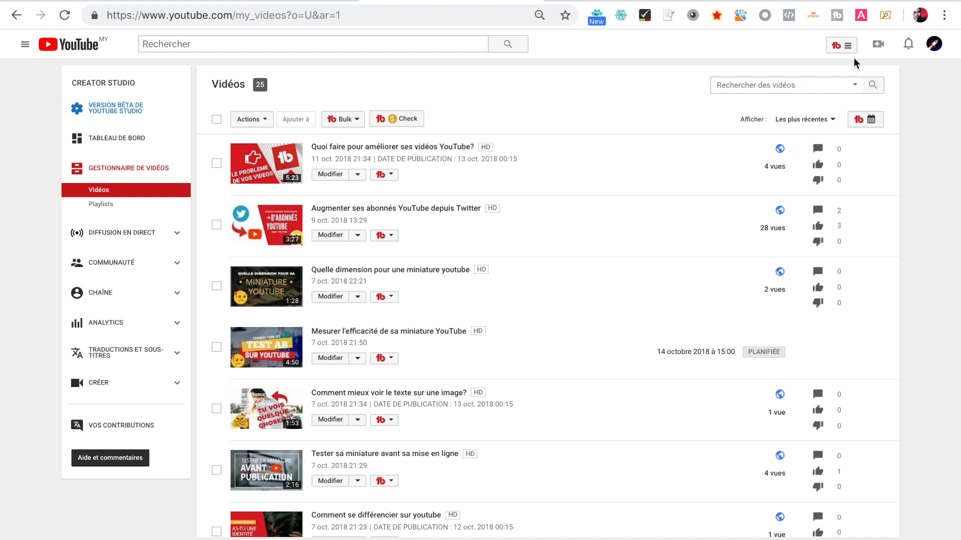
Step: Open TubeBuddy's bulk Find / Replace / Append tool for the channel's videos
click(845, 44)
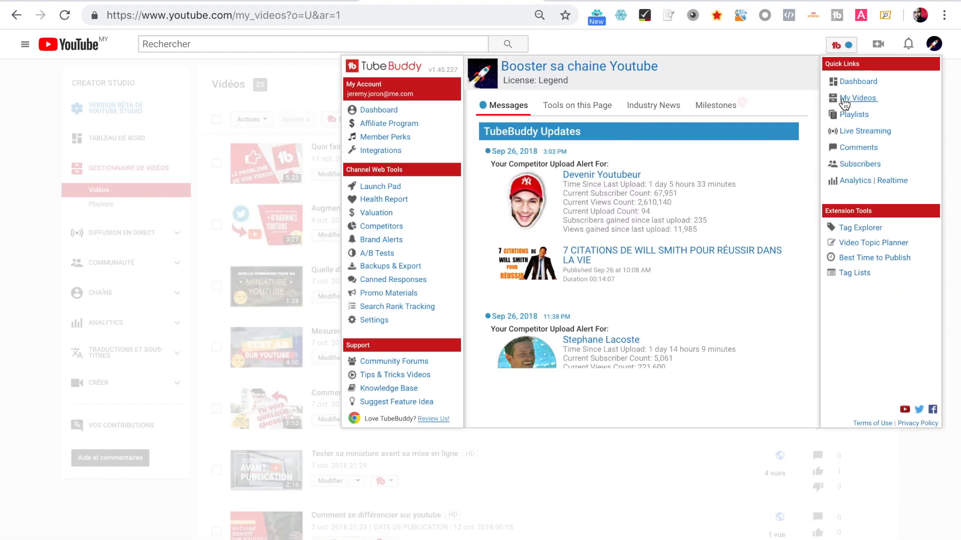
click(847, 49)
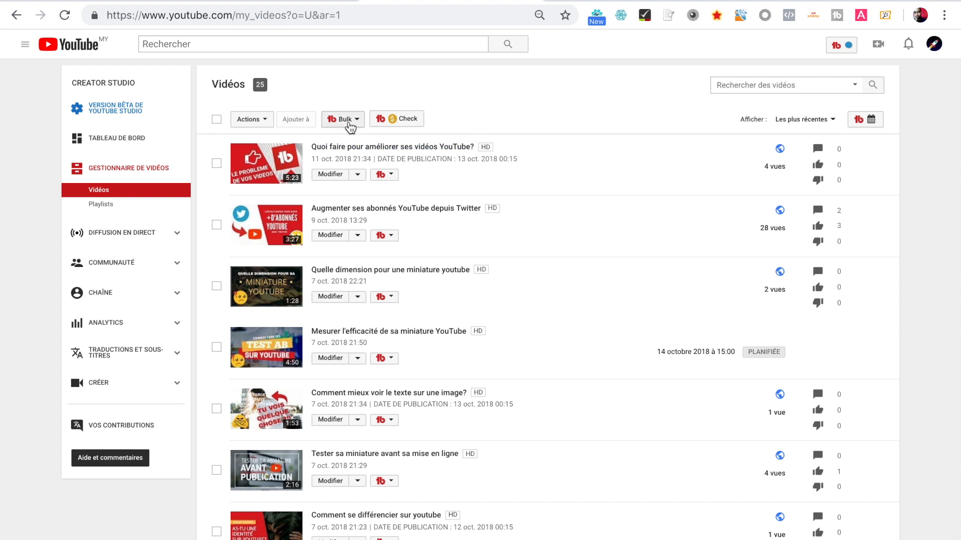
click(349, 122)
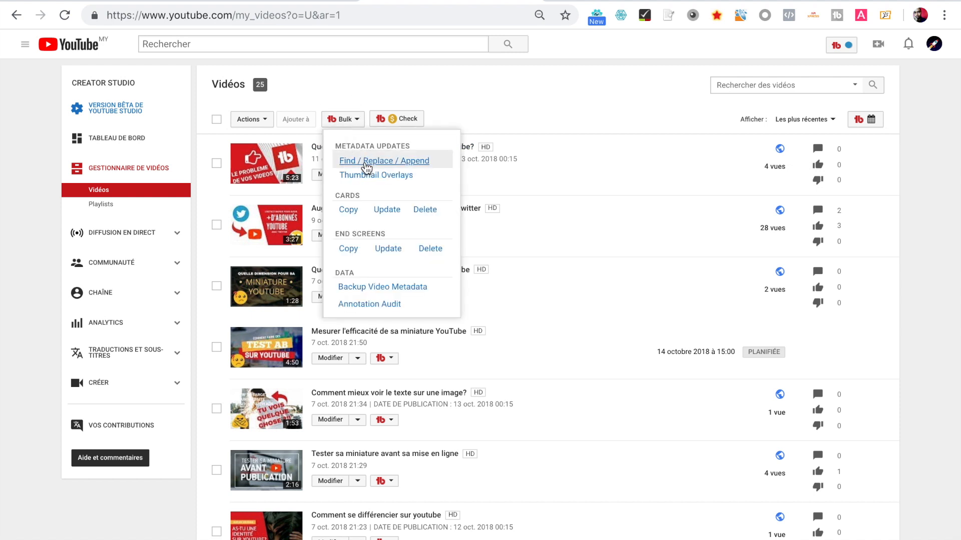
click(444, 167)
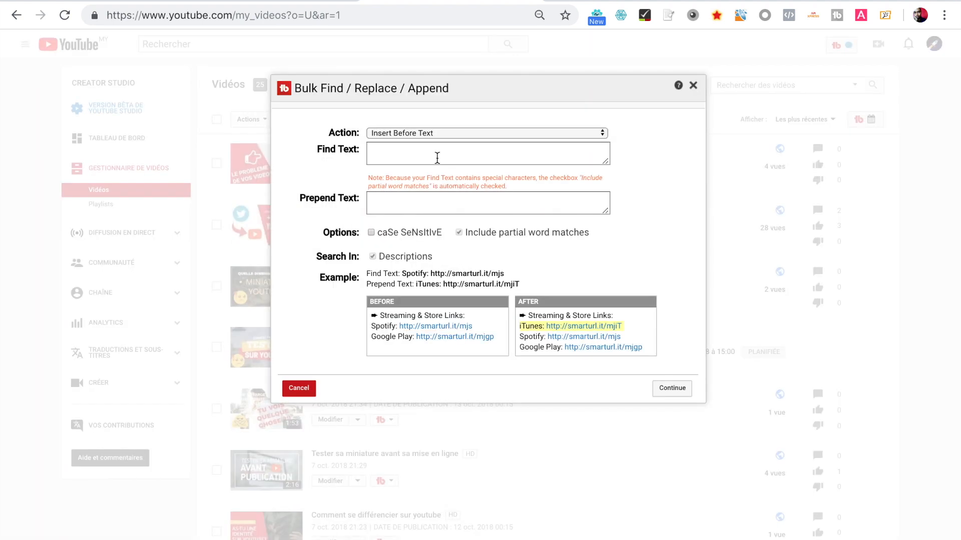
Step: Examine the bulk description actions on offer and the list of channel videos behind the dialog
click(419, 131)
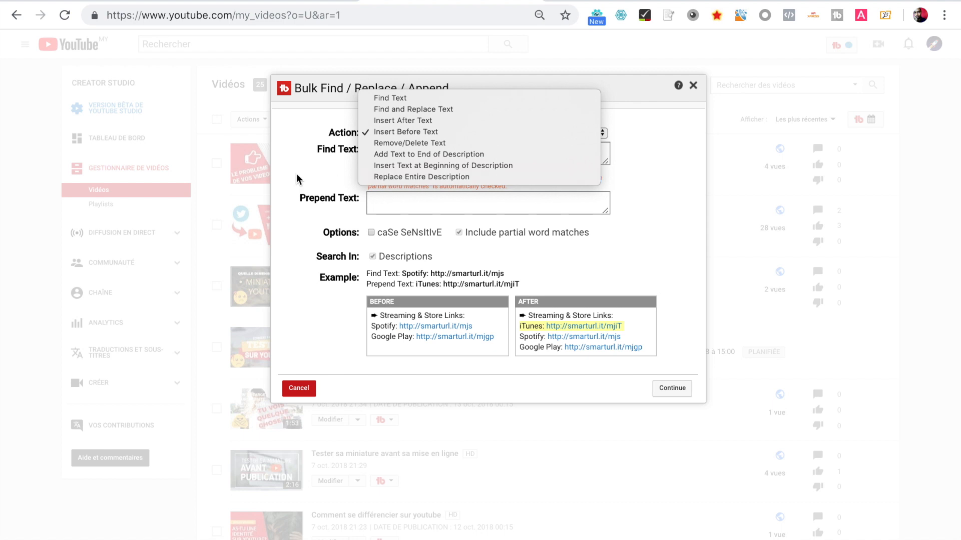
click(316, 157)
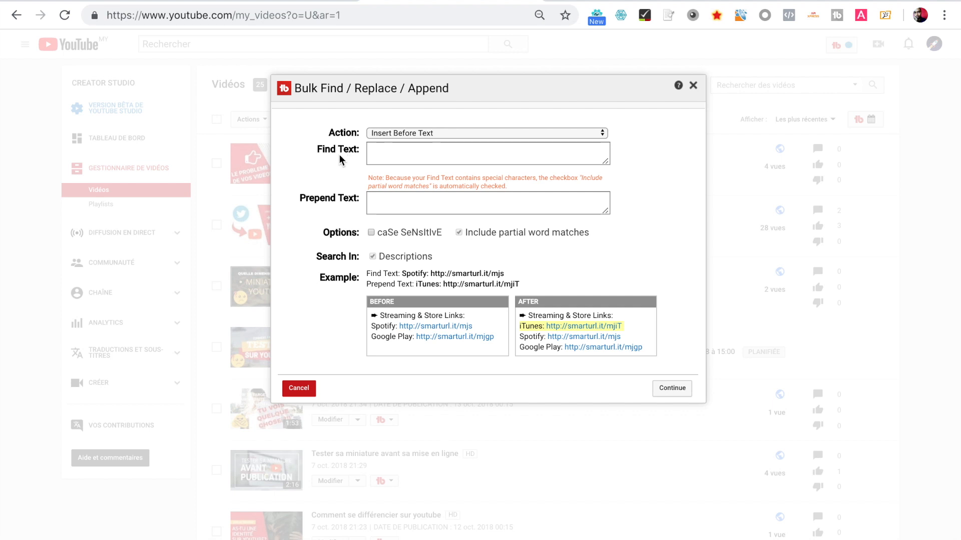
scroll(247, 312, down, 10)
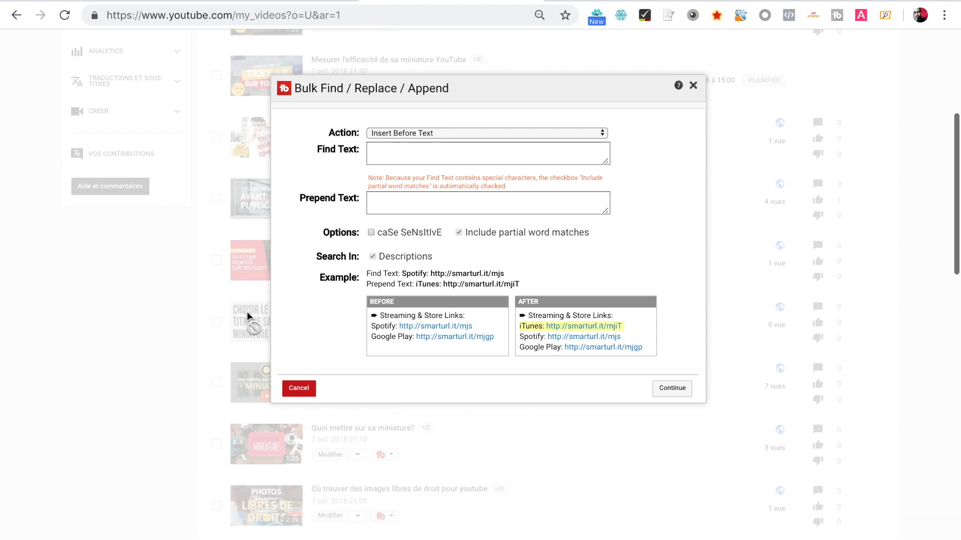
scroll(247, 311, up, 10)
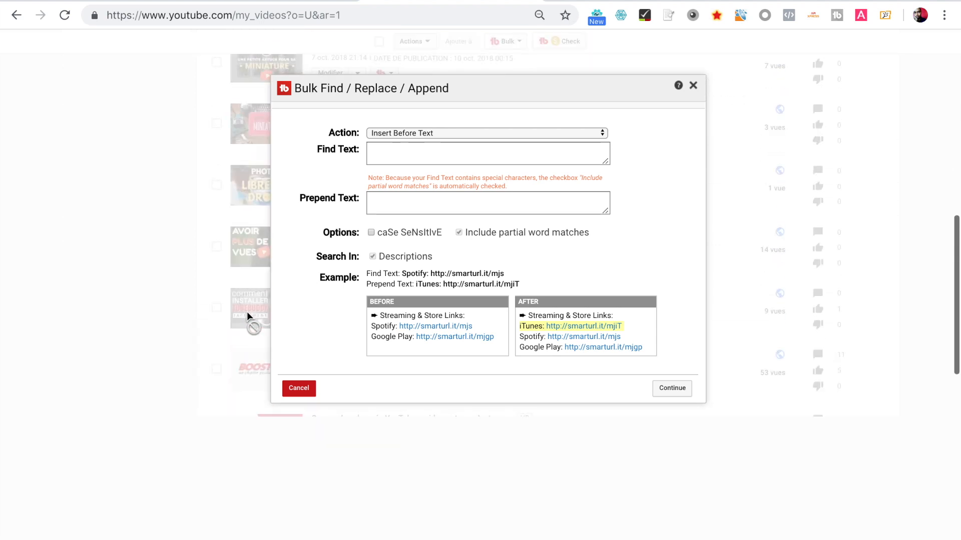
scroll(247, 311, up, 3)
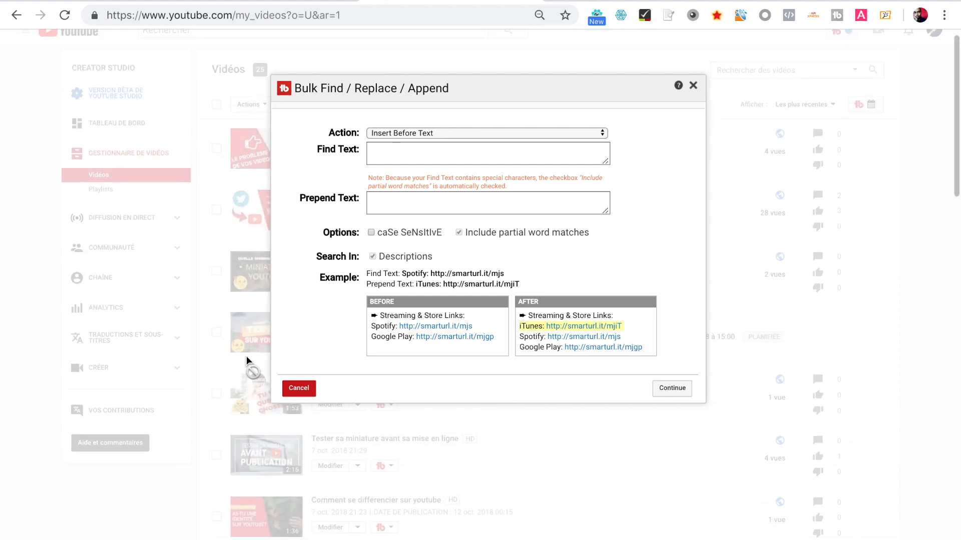
scroll(246, 356, down, 5)
scroll(247, 356, down, 3)
scroll(246, 356, up, 7)
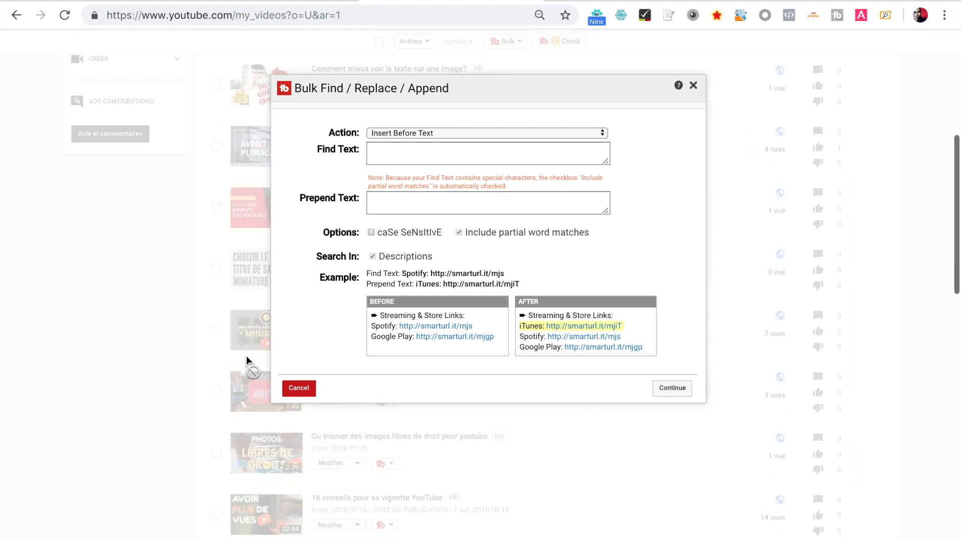
scroll(260, 242, up, 5)
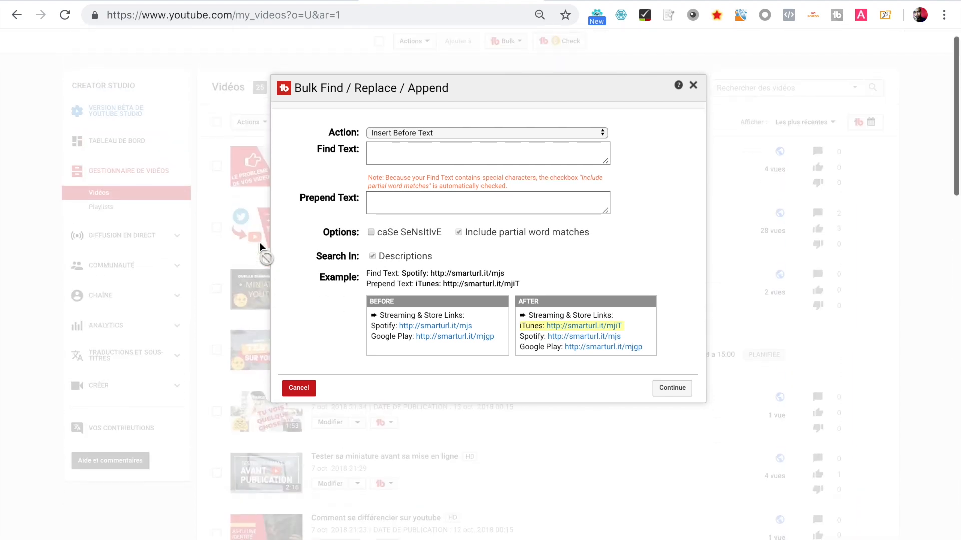
scroll(383, 136, down, 2)
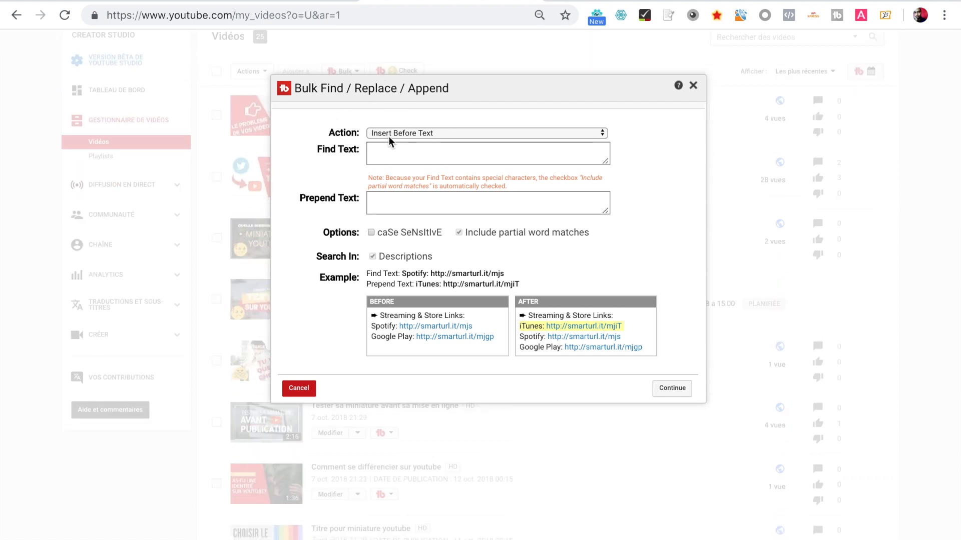
Step: Copy the starred "J'espère que que cette vidéo t'a plu!" block from the description of the video "Une petite astuce pour avoir plus d'abonnés"
click(618, 1)
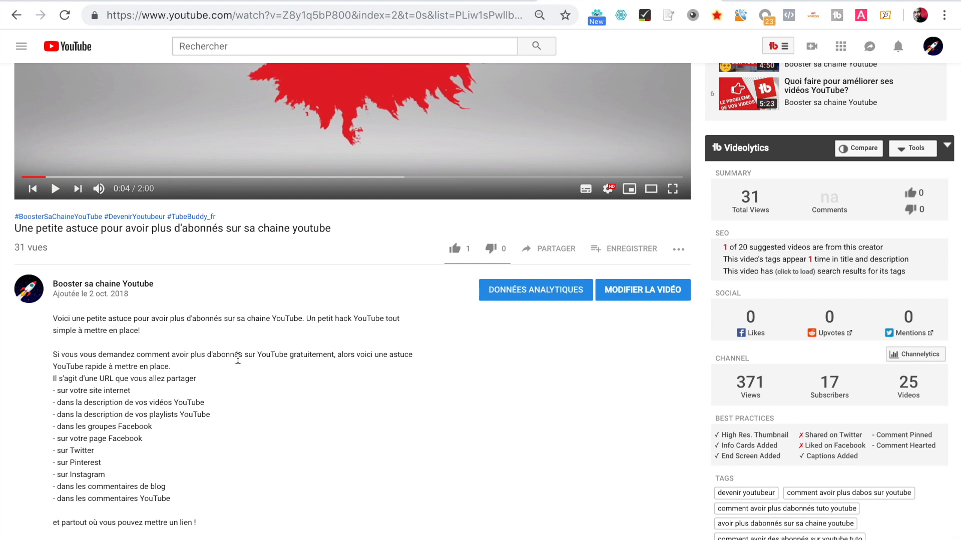
scroll(238, 360, down, 9)
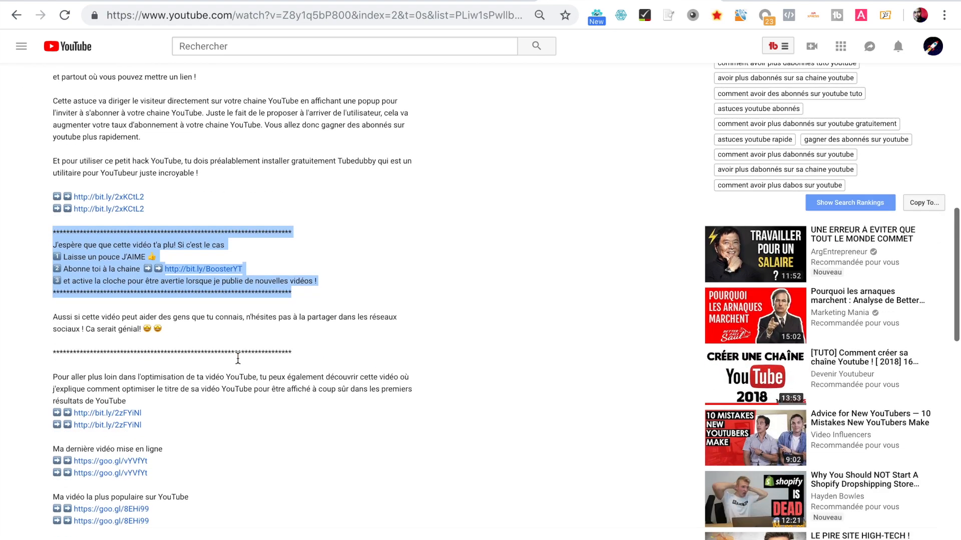
click(56, 205)
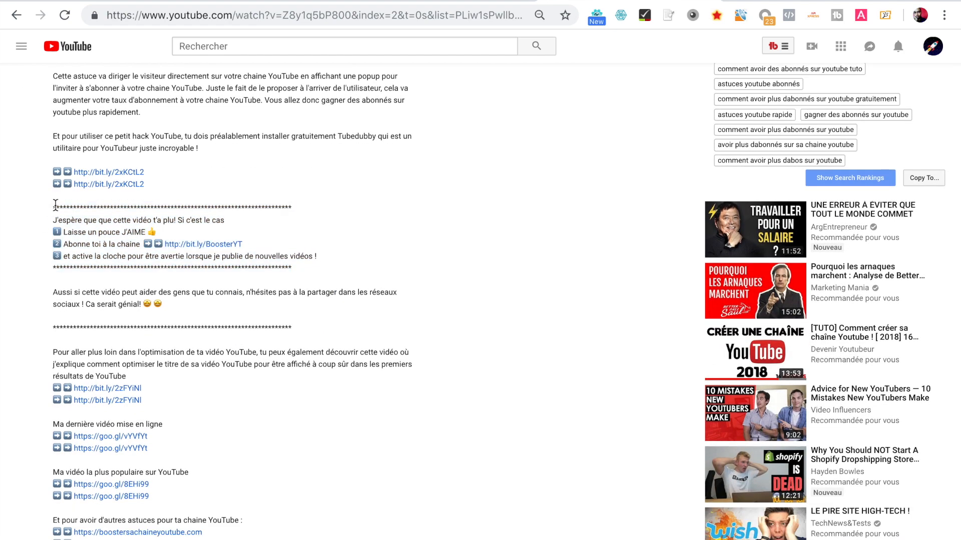
drag(55, 205, 220, 396)
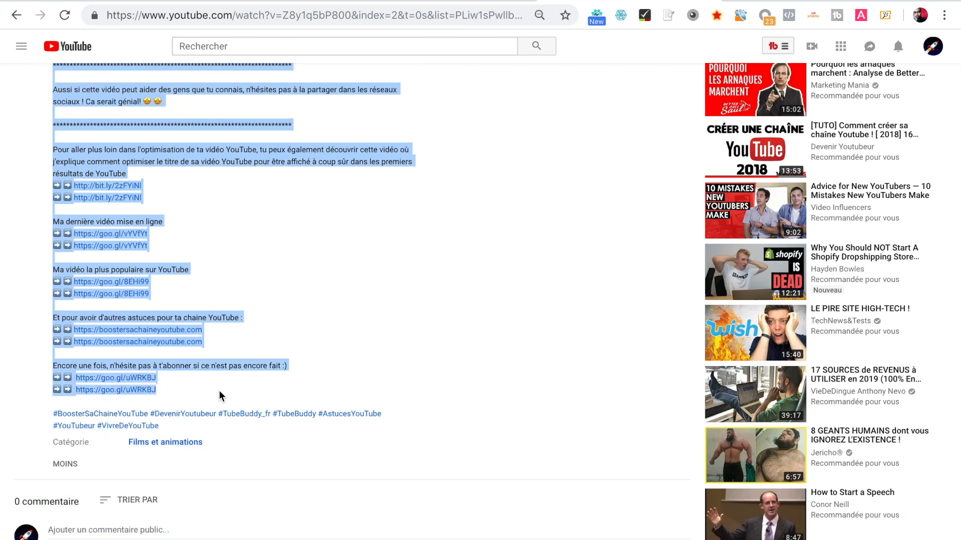
scroll(221, 397, up, 3)
click(274, 204)
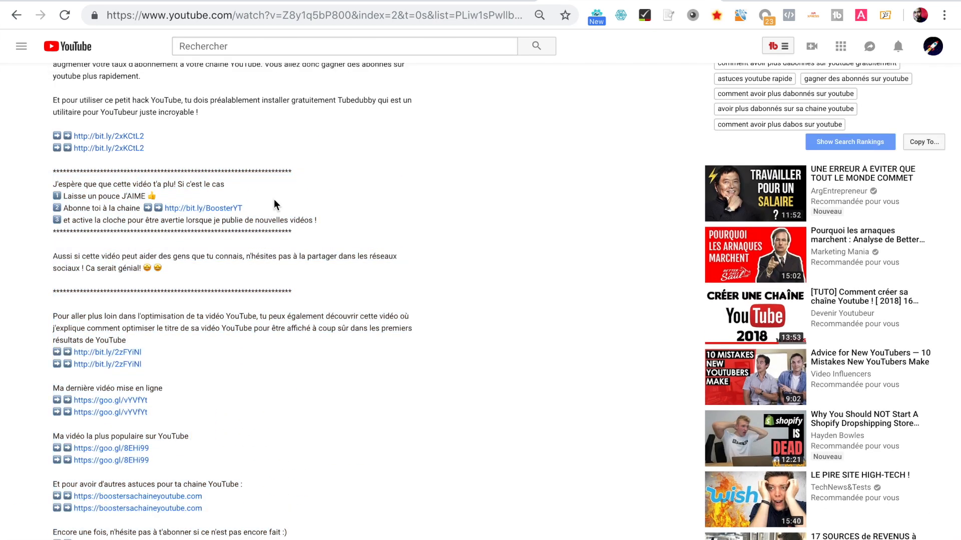
drag(310, 235, 46, 174)
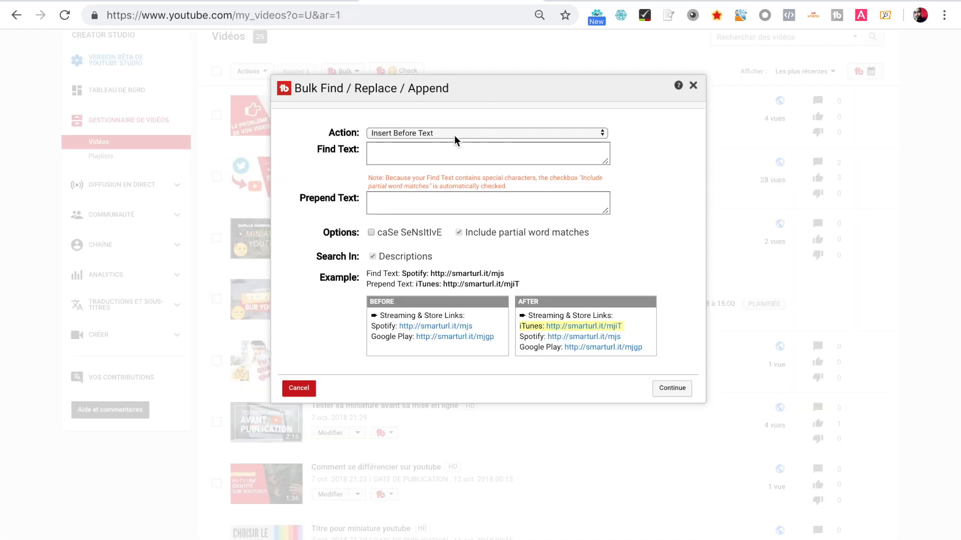
Step: Keep Insert Before Text as the bulk action and paste the copied starred block as the text to find
click(455, 135)
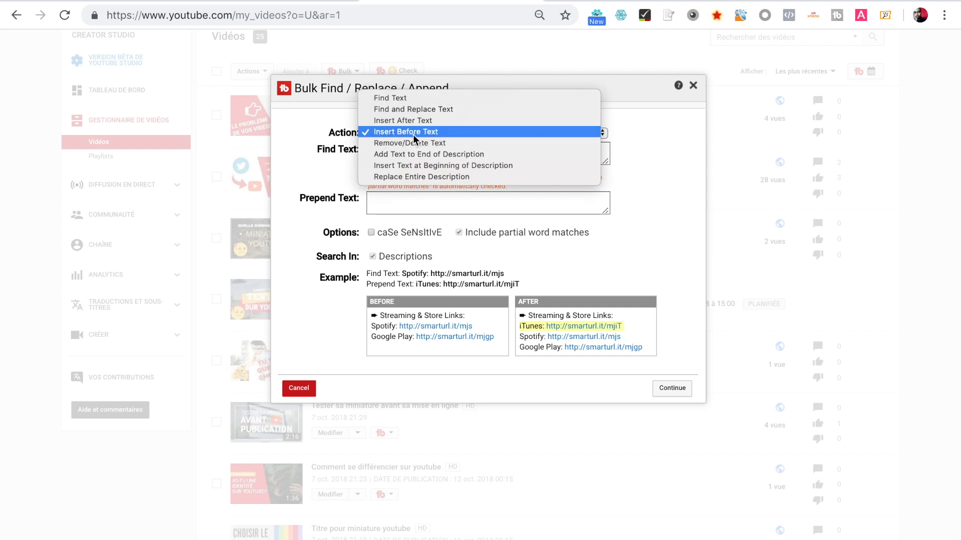
click(417, 133)
click(452, 149)
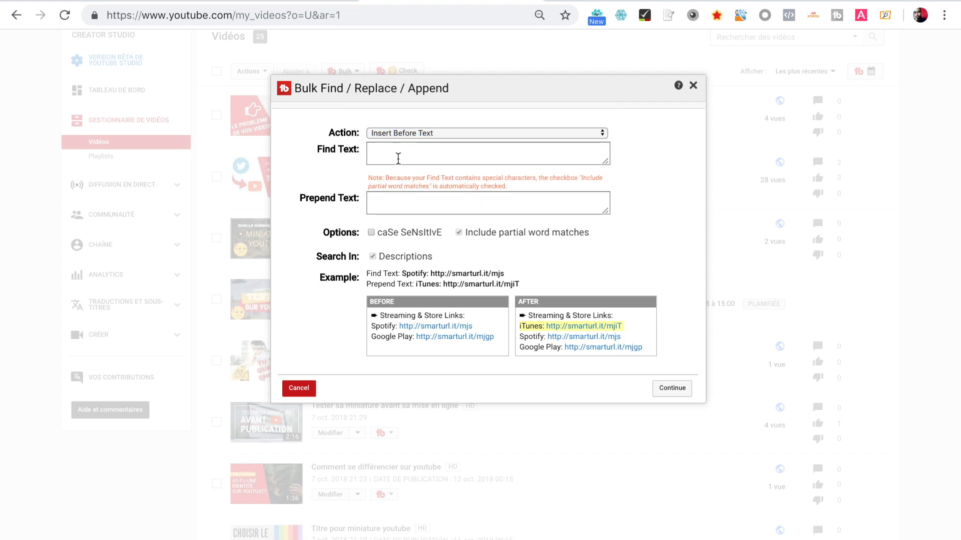
key(super+v)
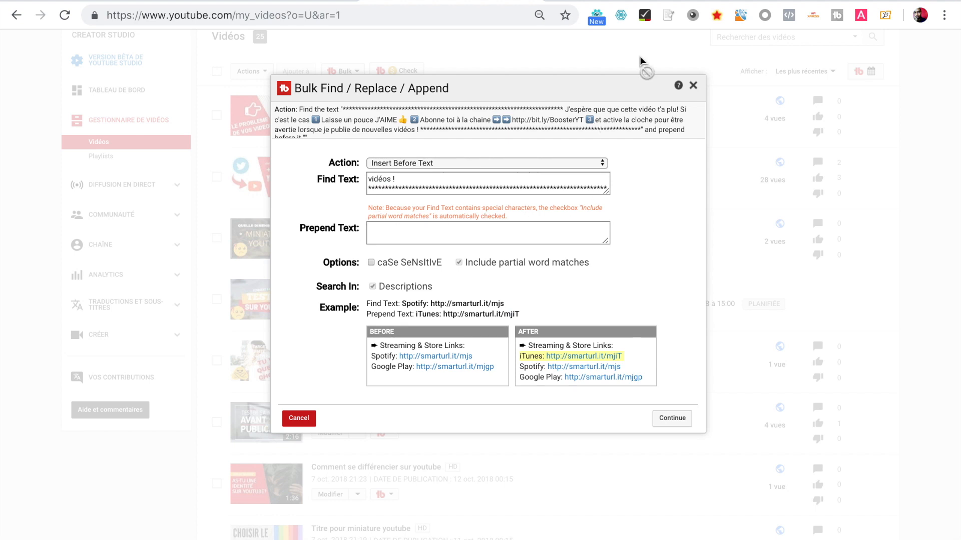
Step: Paste the starred "GRATUIT" promotional block as the text to prepend and search the full list of all channel videos
key(super+v)
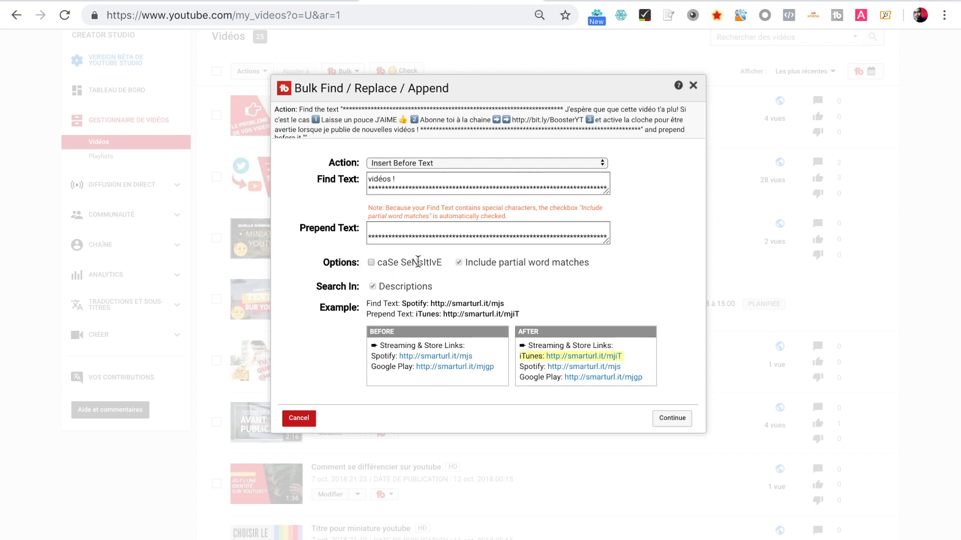
scroll(409, 269, down, 1)
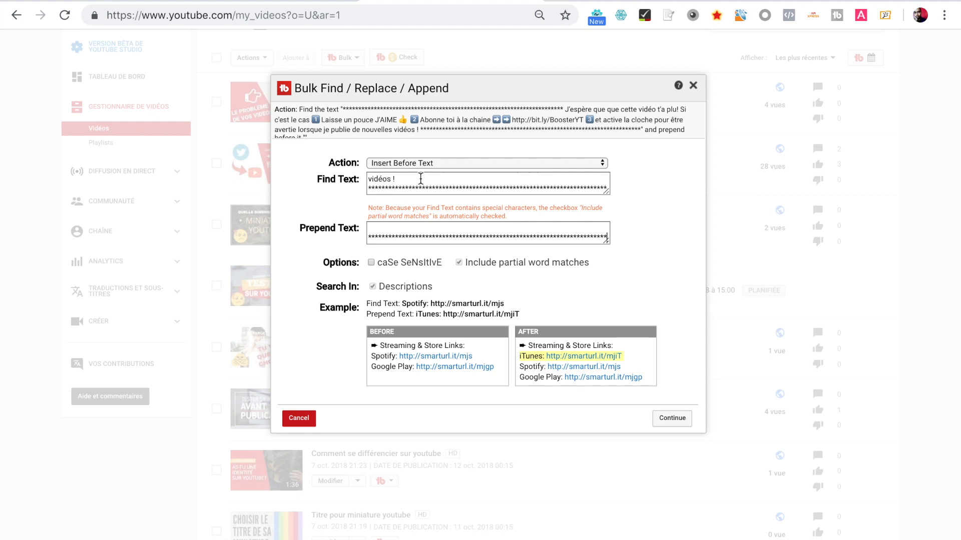
click(672, 418)
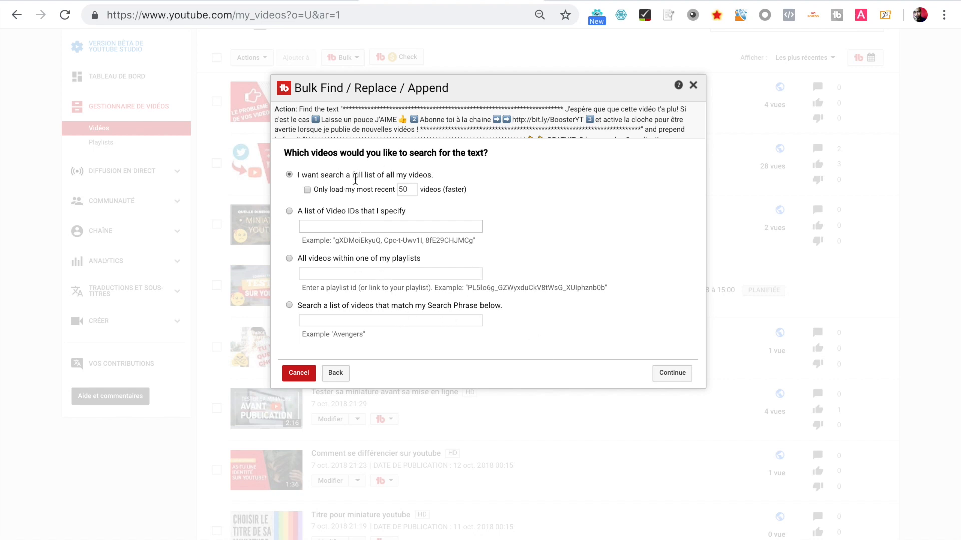
click(670, 376)
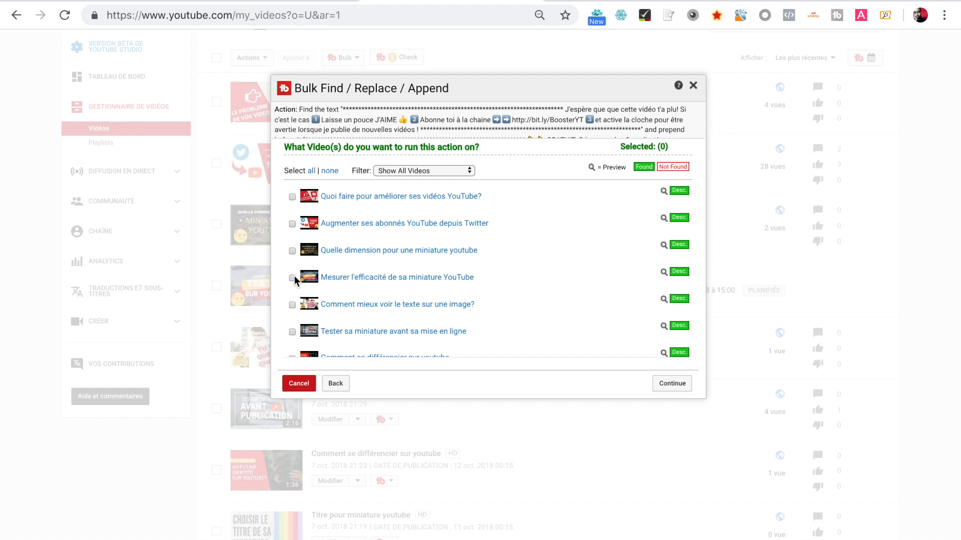
click(431, 170)
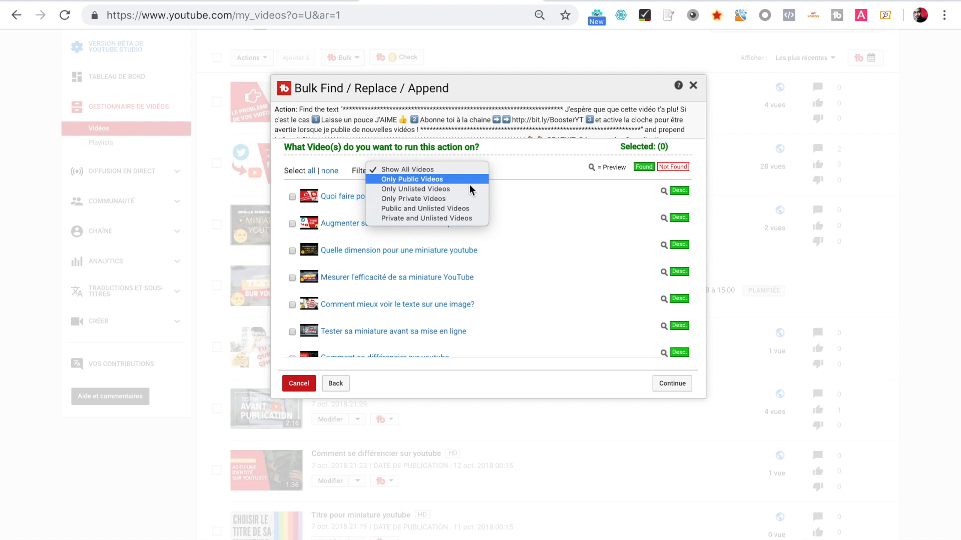
click(526, 180)
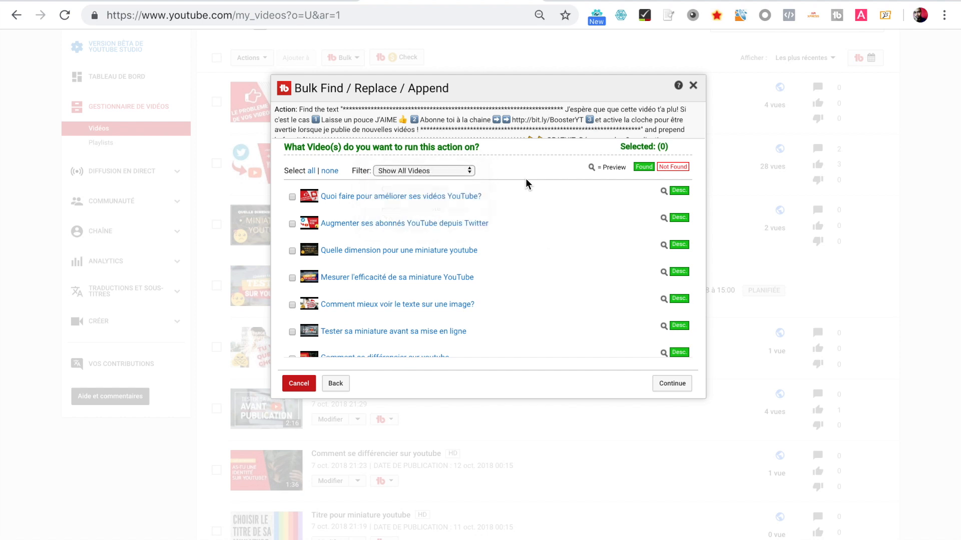
click(685, 383)
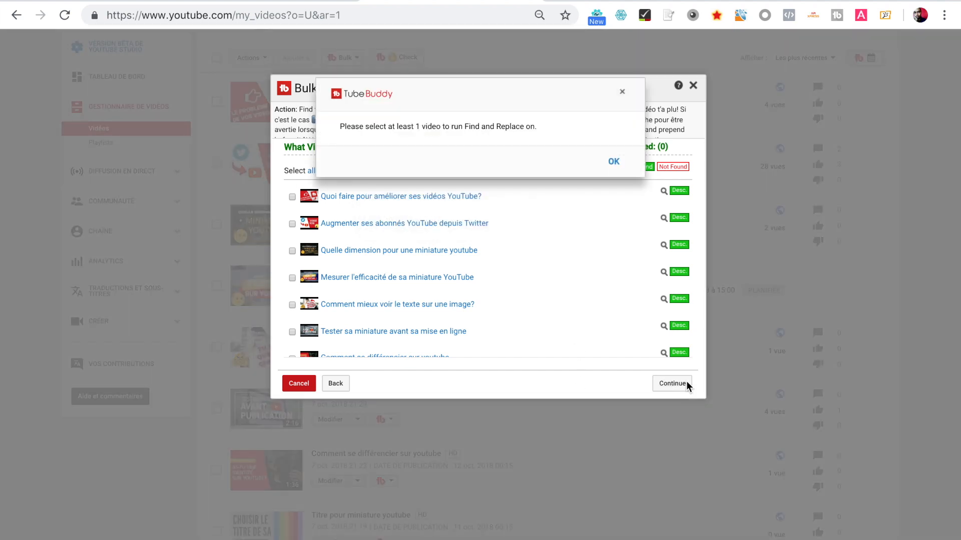
click(614, 163)
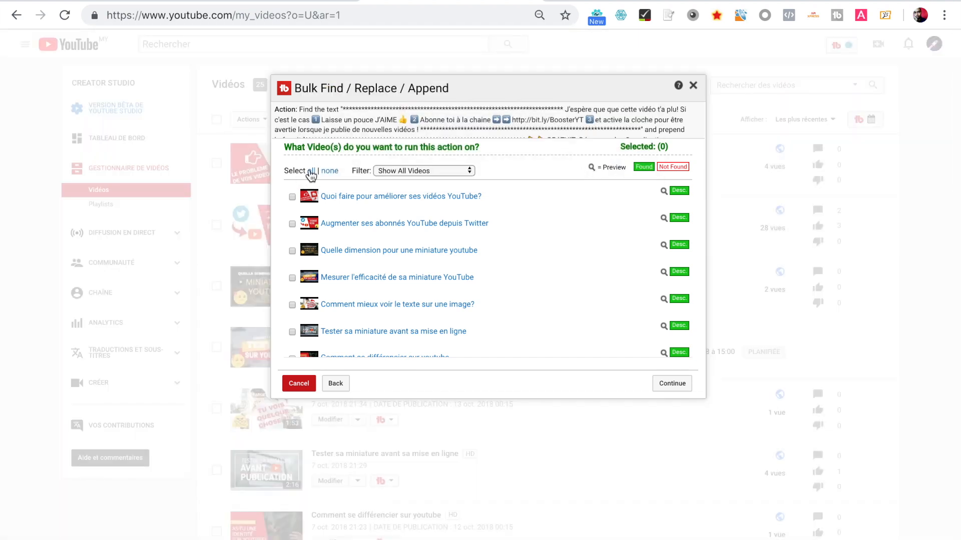
Step: Select all the listed videos for the insertion and proceed to the confirmation
click(311, 171)
scroll(563, 313, down, 3)
scroll(563, 309, down, 3)
scroll(563, 309, up, 10)
click(676, 386)
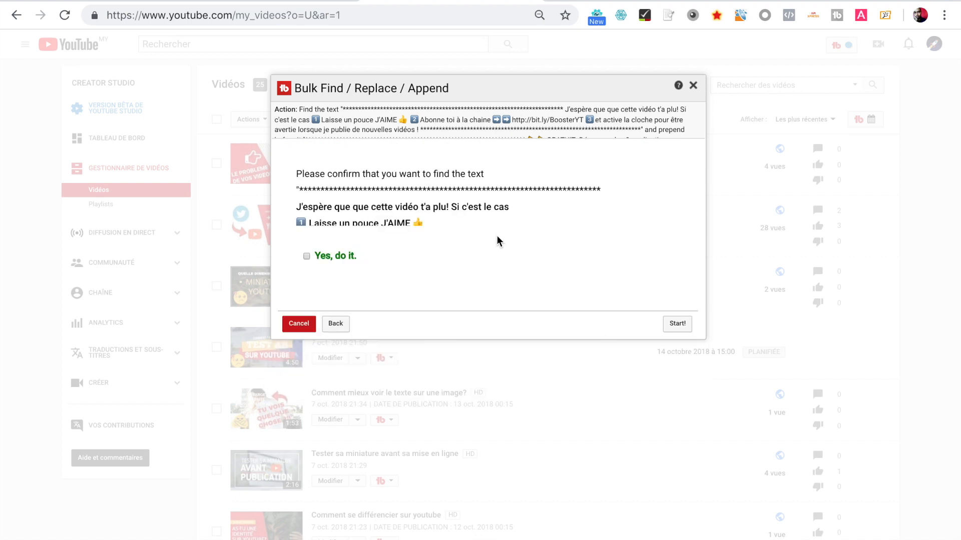
Step: Confirm with "Yes, do it." and start the bulk insertion, and read the error details in the processing report
scroll(497, 235, down, 1)
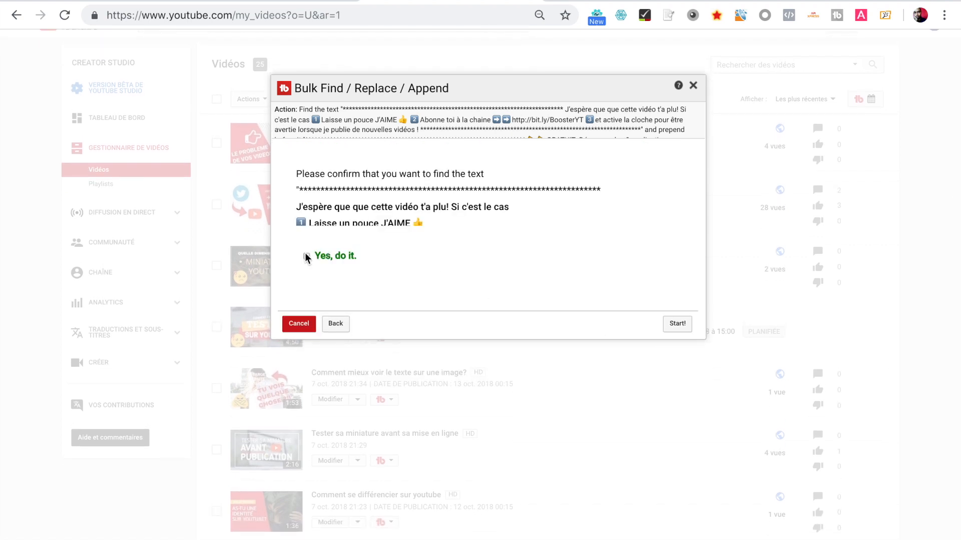
click(683, 328)
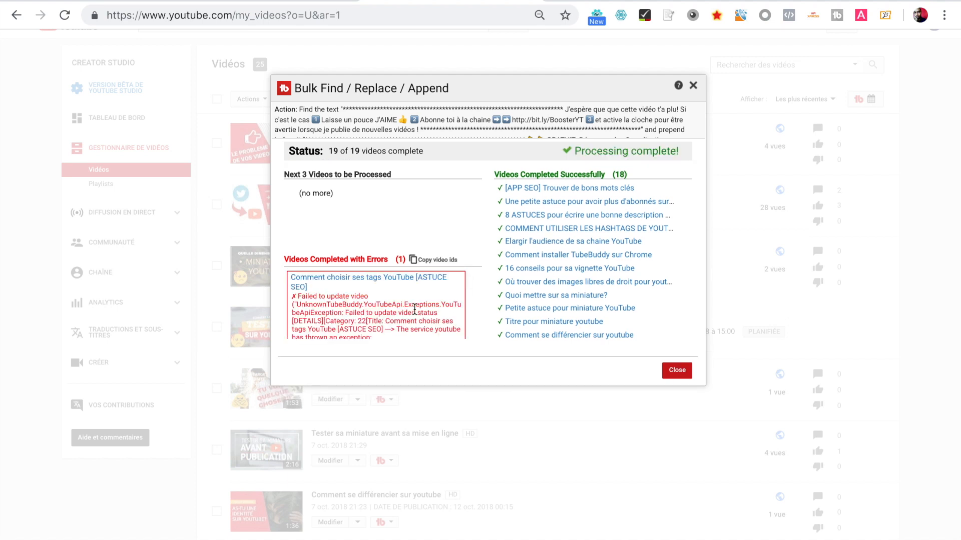
scroll(414, 309, down, 10)
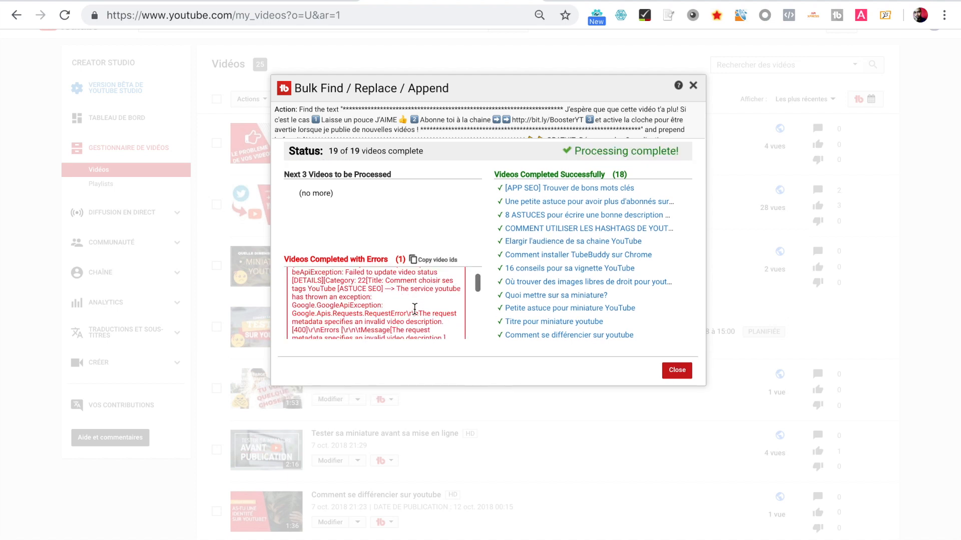
Step: Examine the full error details for the video "Comment choisir ses tags YouTube [ASTUCE SEO]" and close the bulk processing report
scroll(415, 308, down, 10)
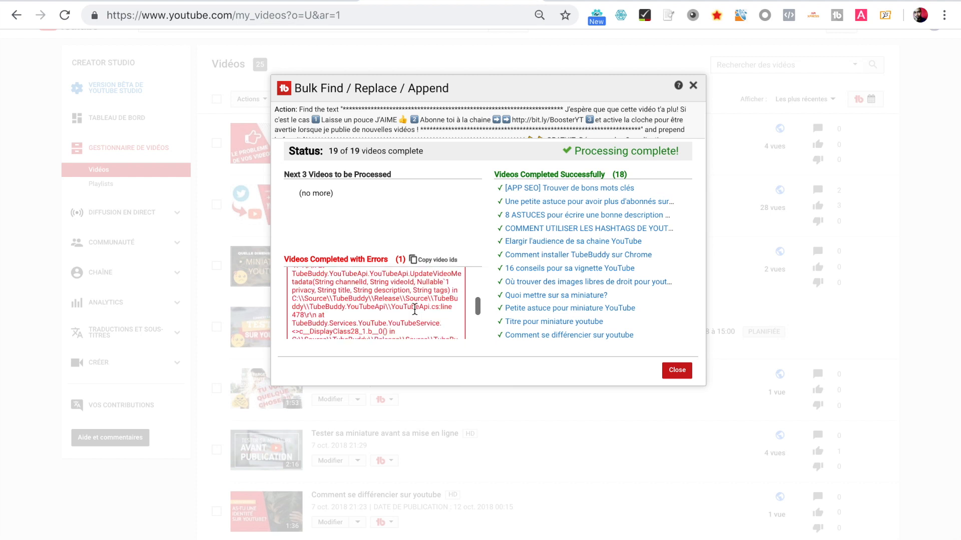
scroll(414, 309, down, 2)
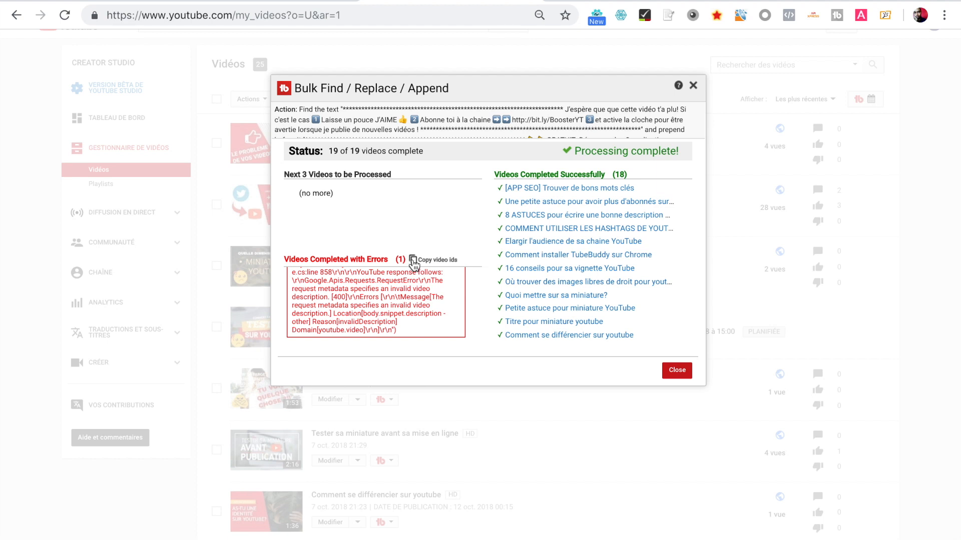
scroll(403, 298, up, 12)
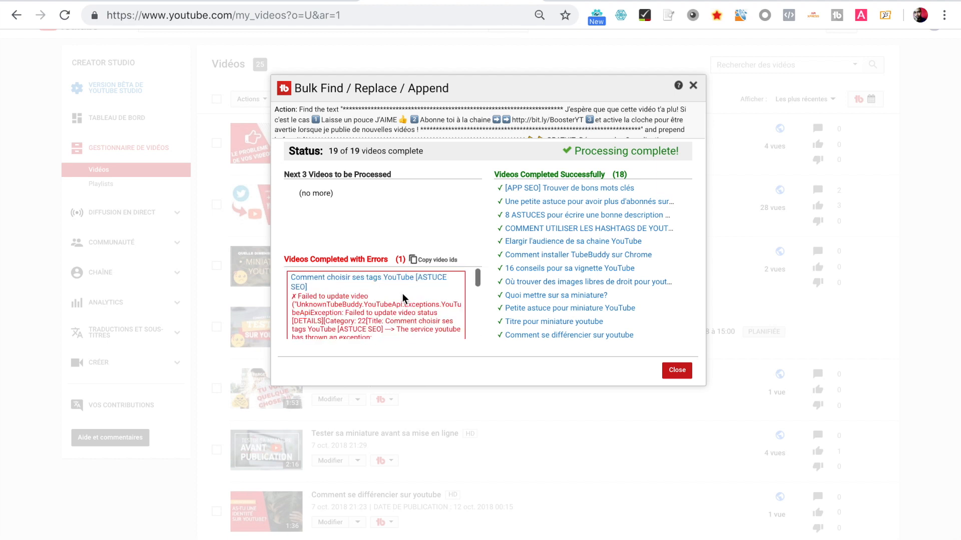
scroll(370, 305, down, 5)
scroll(327, 329, up, 5)
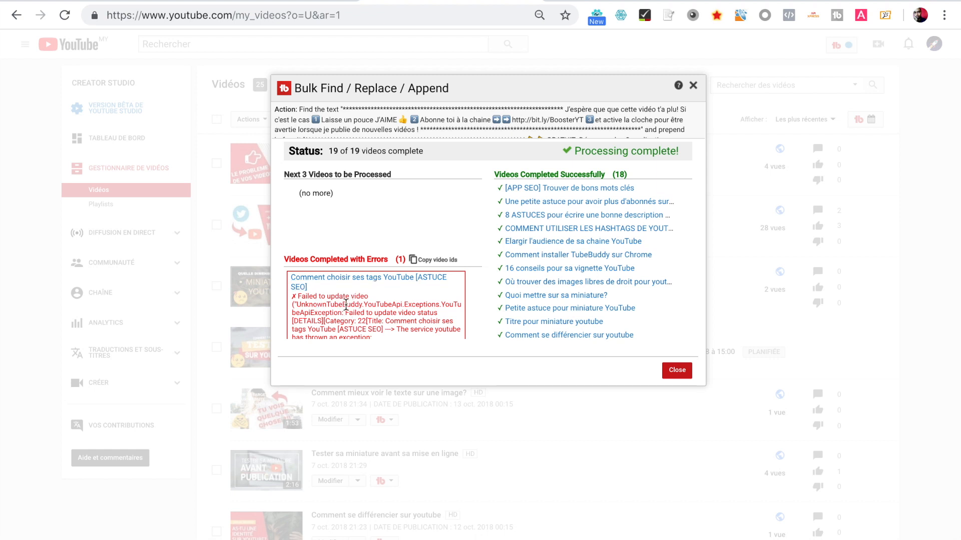
scroll(352, 305, down, 3)
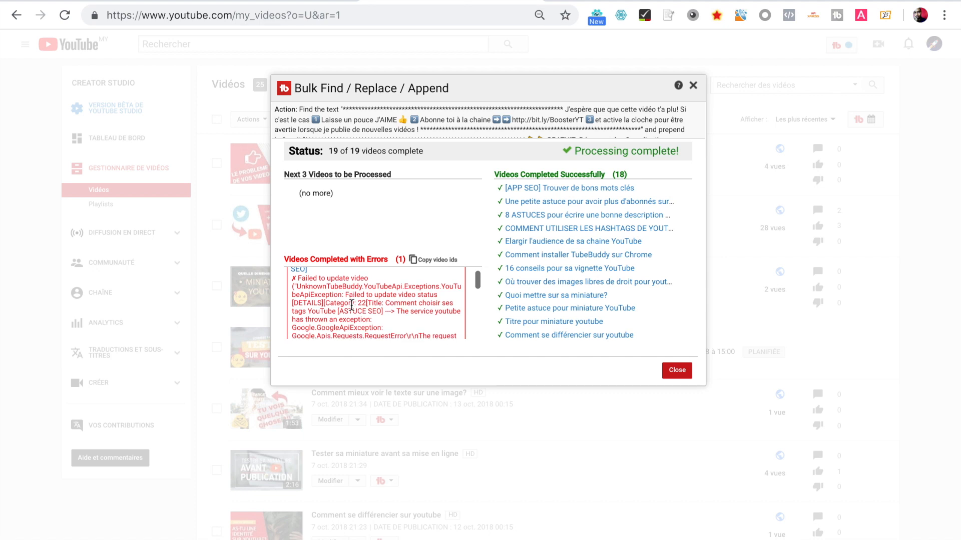
scroll(352, 304, up, 3)
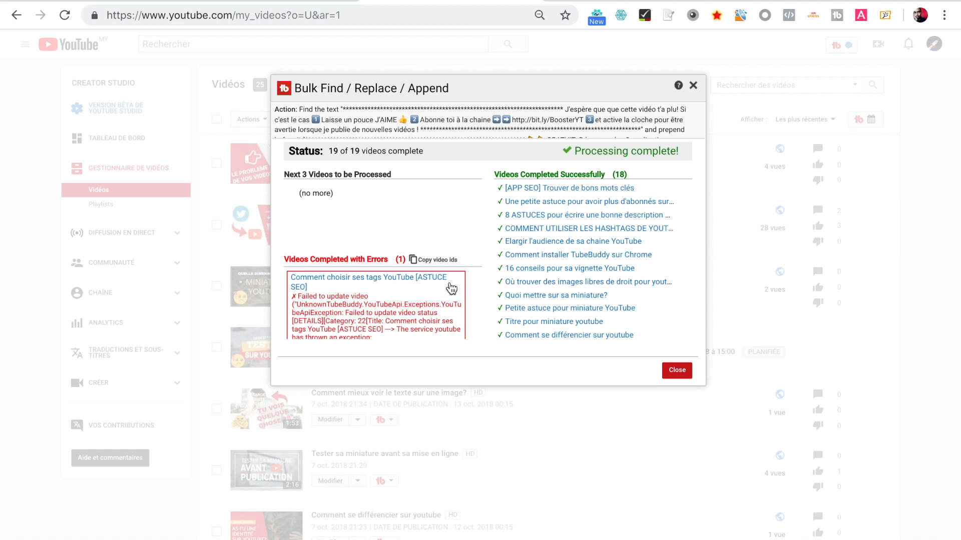
click(681, 373)
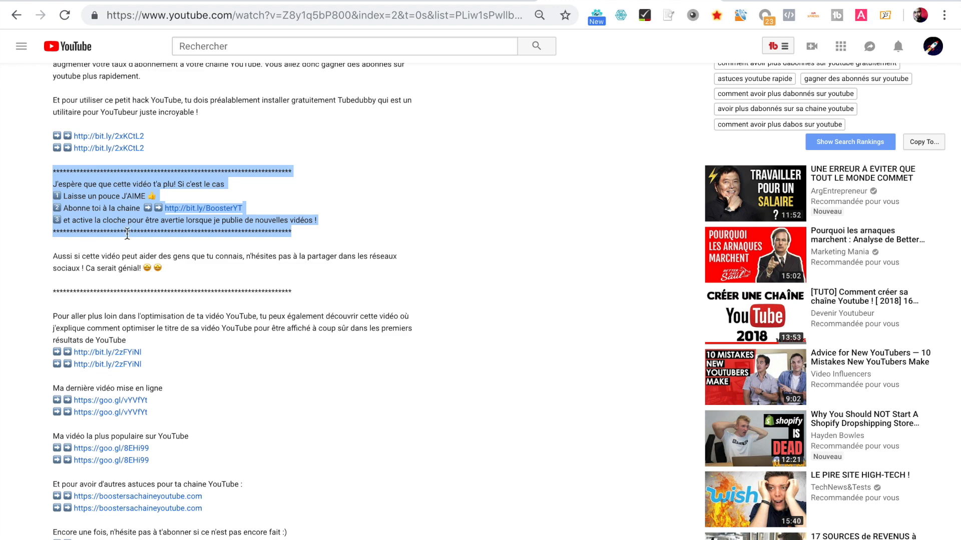
Step: Open the video "Une petite astuce pour avoir plus d'abonnés sur sa chaine youtube", expand its description and highlight the inserted "GRATUIT" block
click(255, 160)
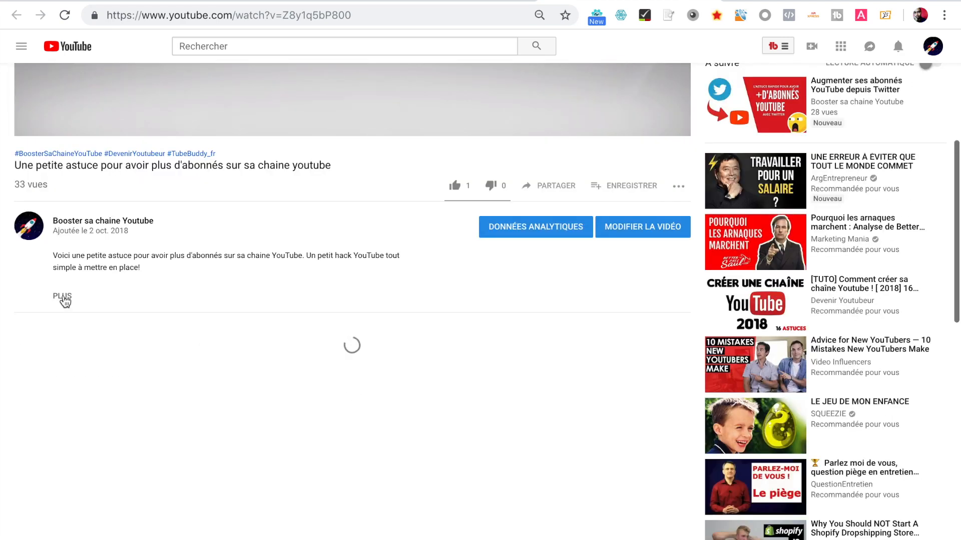
click(63, 298)
scroll(231, 369, down, 4)
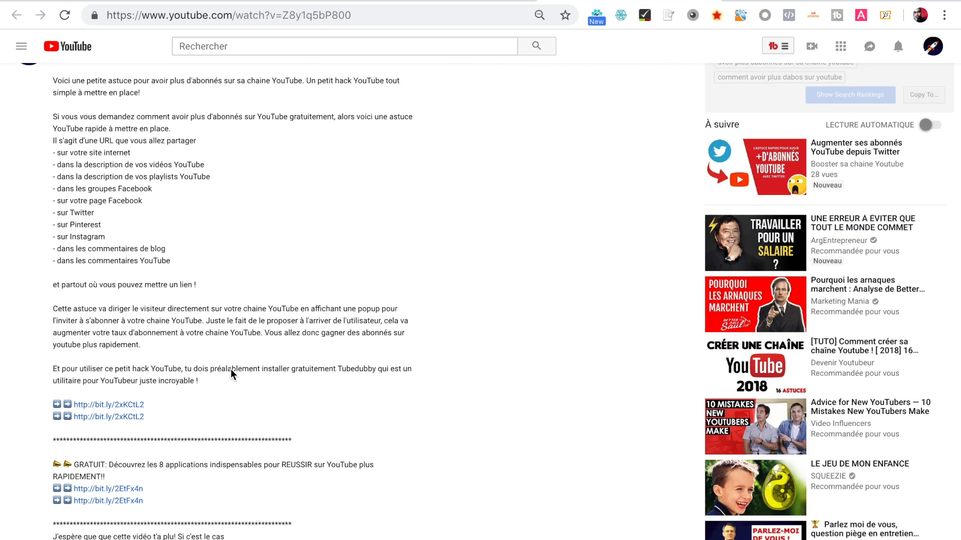
scroll(232, 374, down, 3)
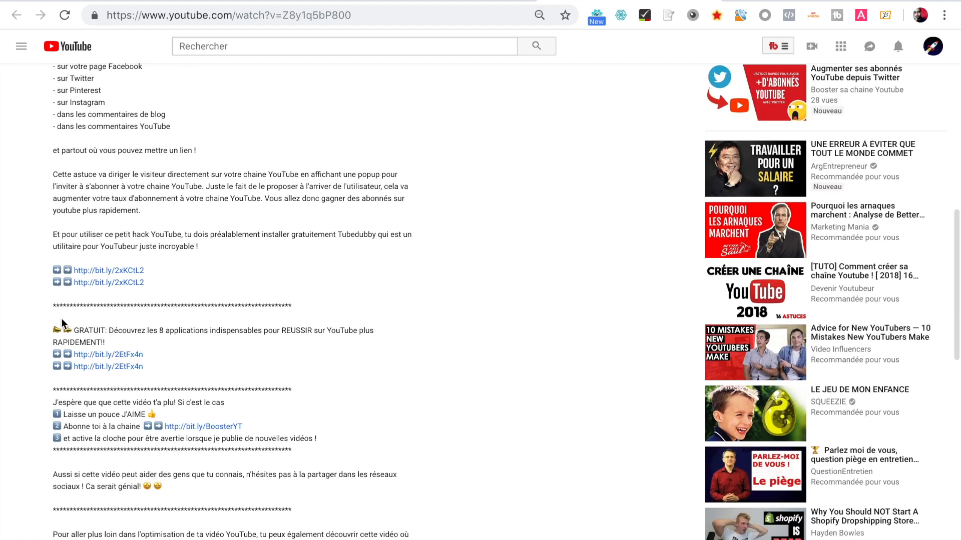
drag(50, 306, 320, 393)
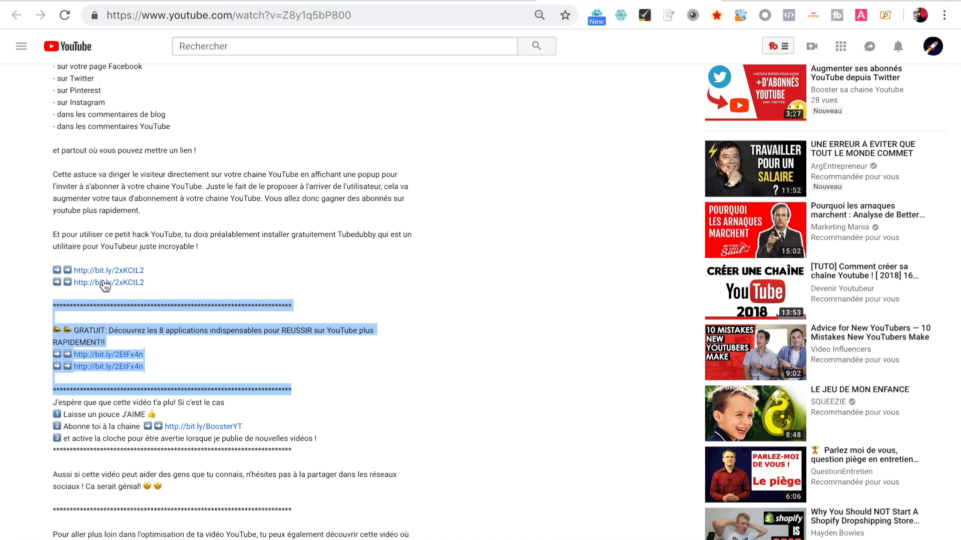